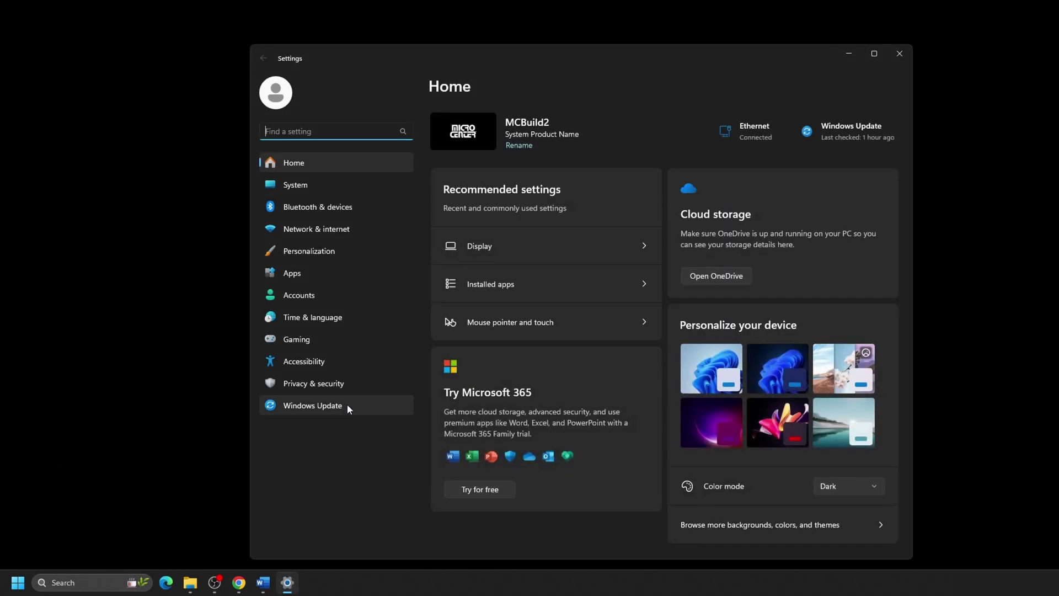
Step: Go to Windows Update's Advanced options and expand the Active hours section
click(347, 404)
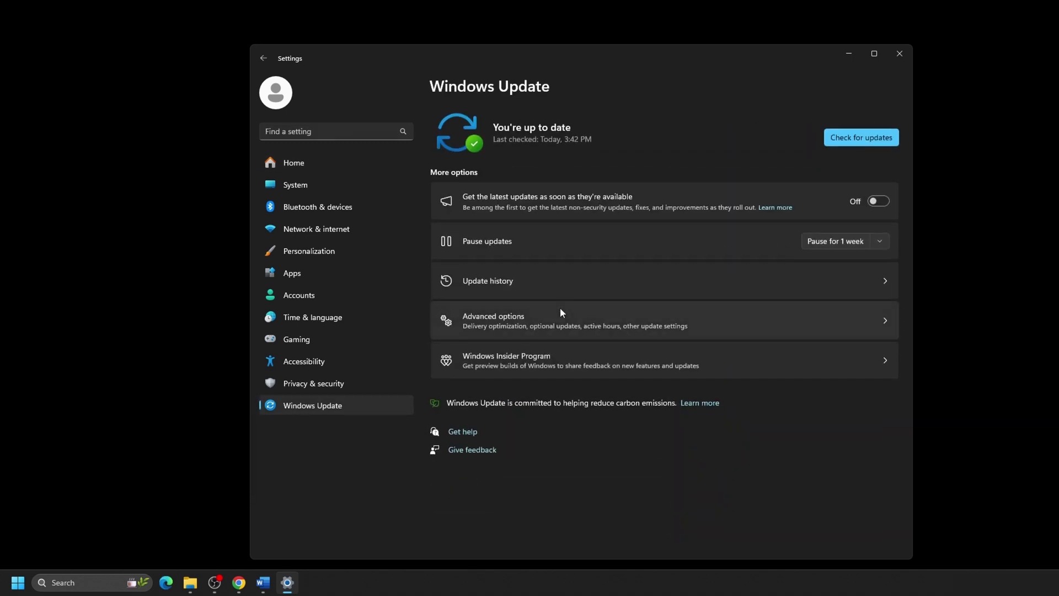
click(560, 306)
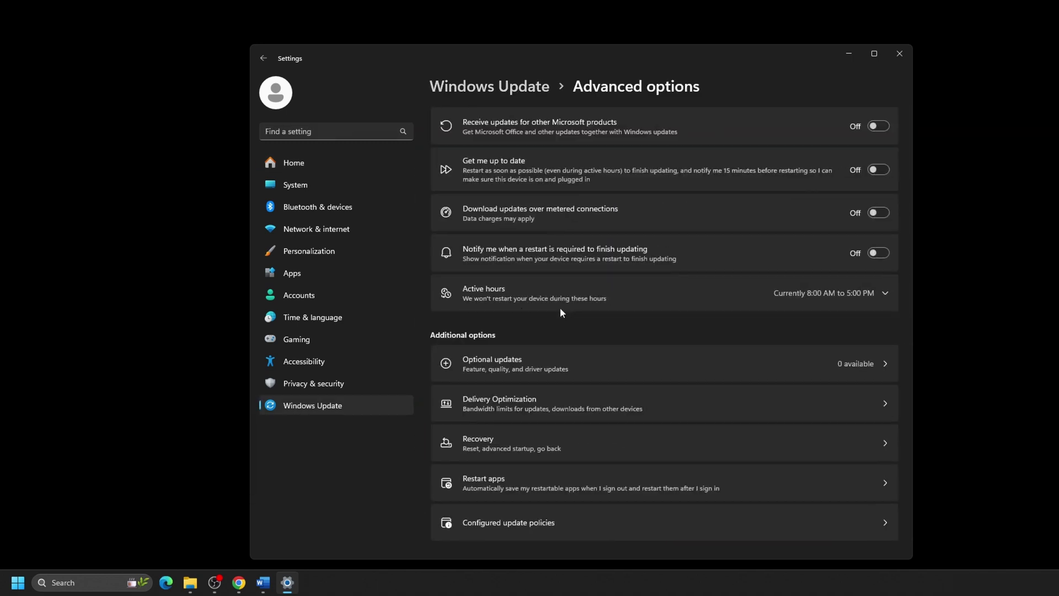
click(675, 299)
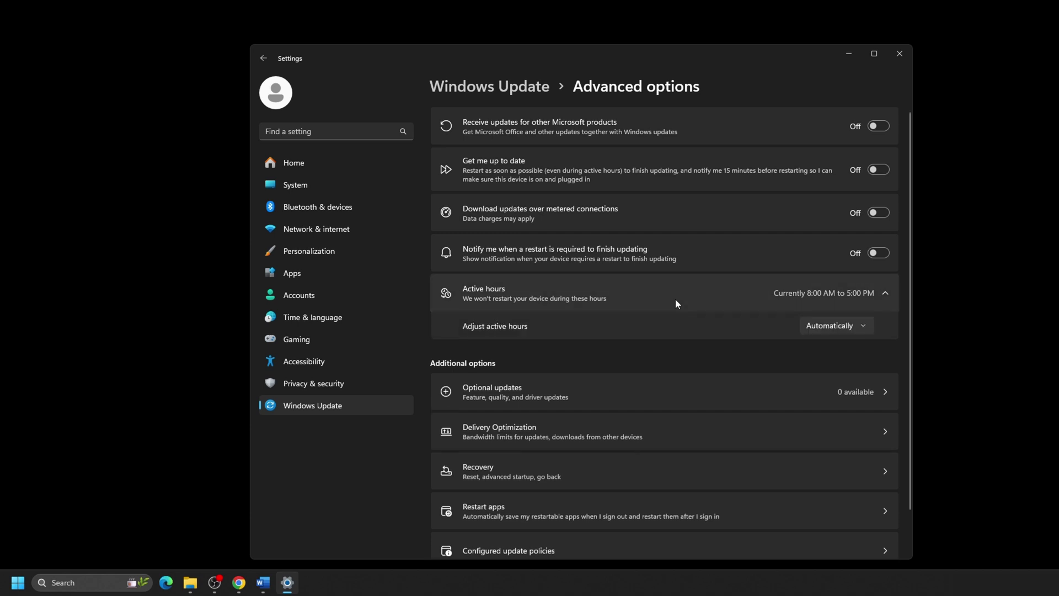
Step: Change the Adjust active hours setting from automatic to Manually
click(864, 323)
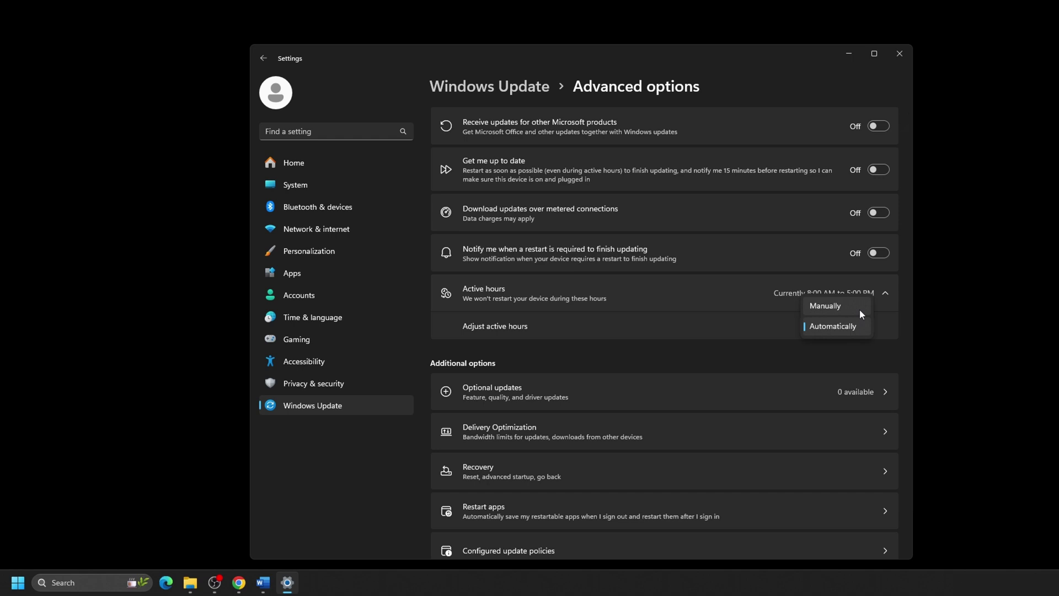
click(859, 308)
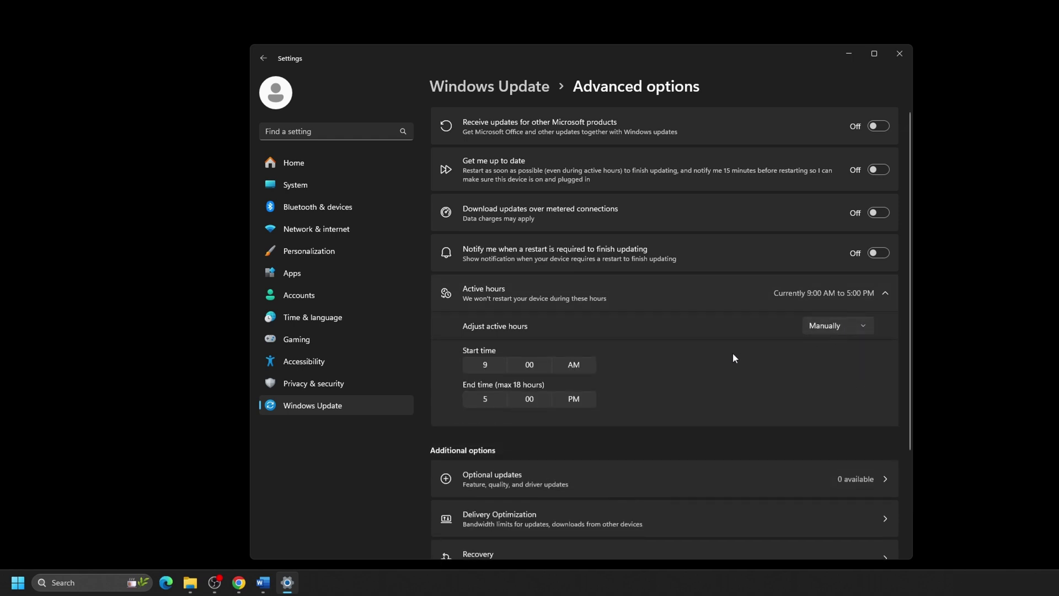
click(519, 361)
scroll(486, 300, up, 3)
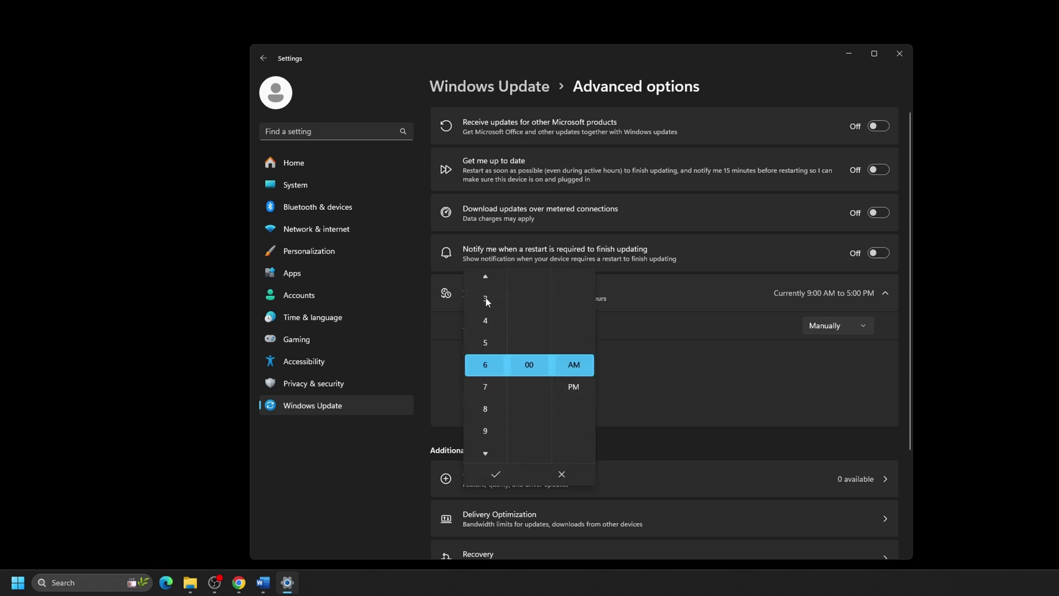
Step: Confirm 6:00 AM as the start time and choose 9:00 PM as the end time
click(496, 474)
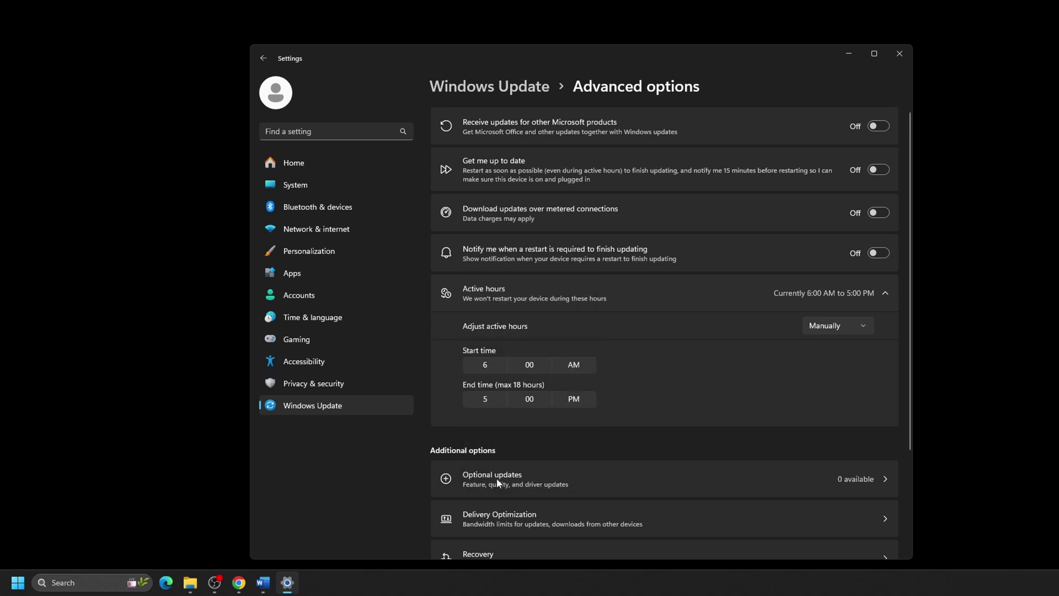
click(487, 402)
scroll(488, 476, down, 1)
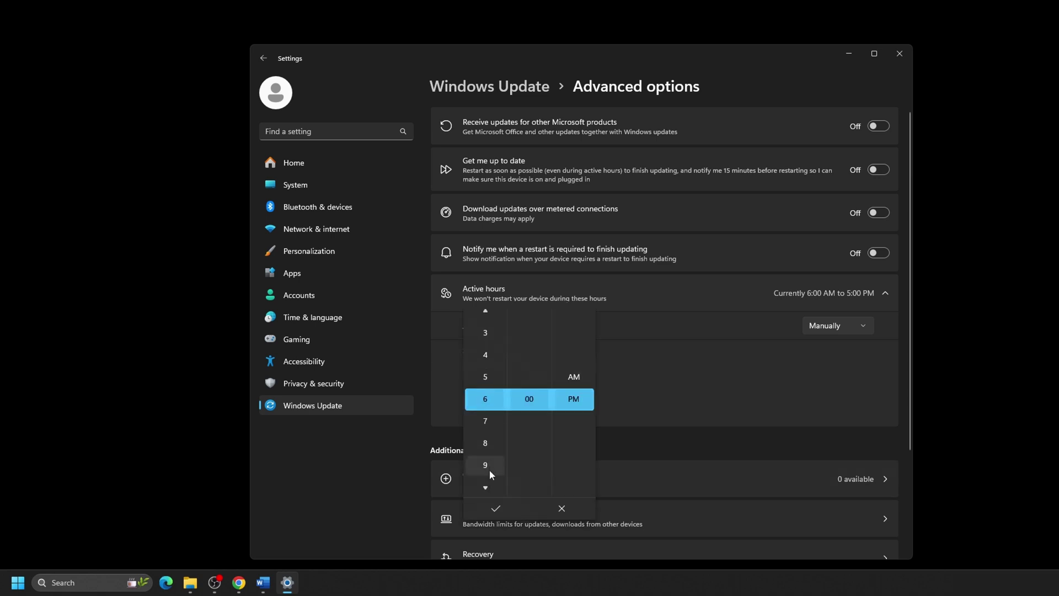
click(485, 465)
click(495, 508)
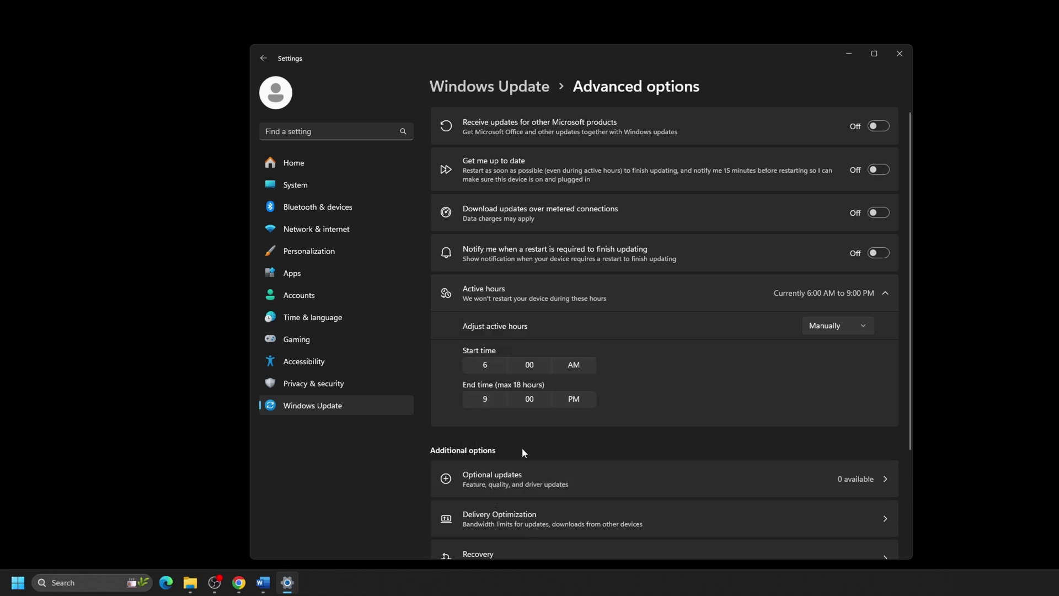